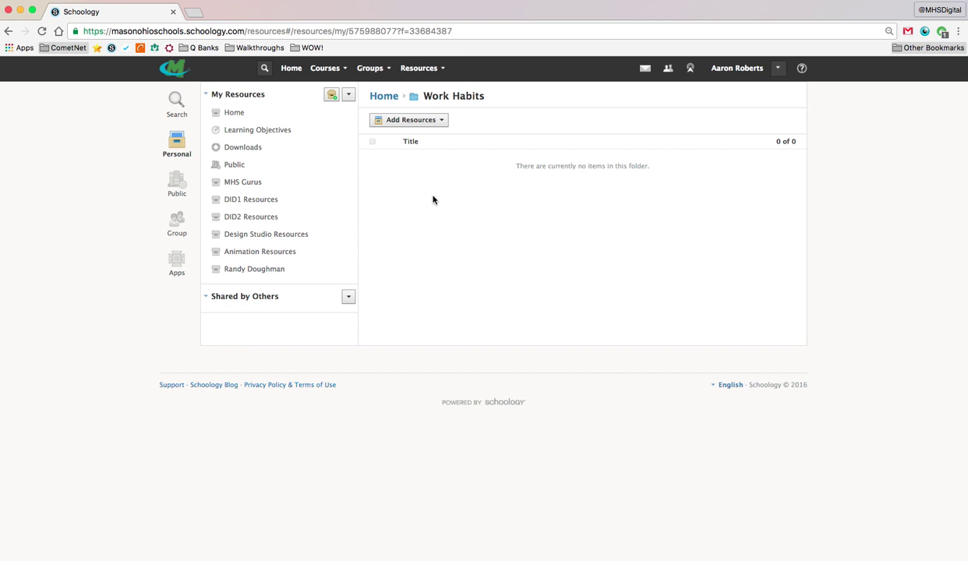
Add a new assignment template named "Work Habits Week 1" to the Work Habits folder.
click(424, 122)
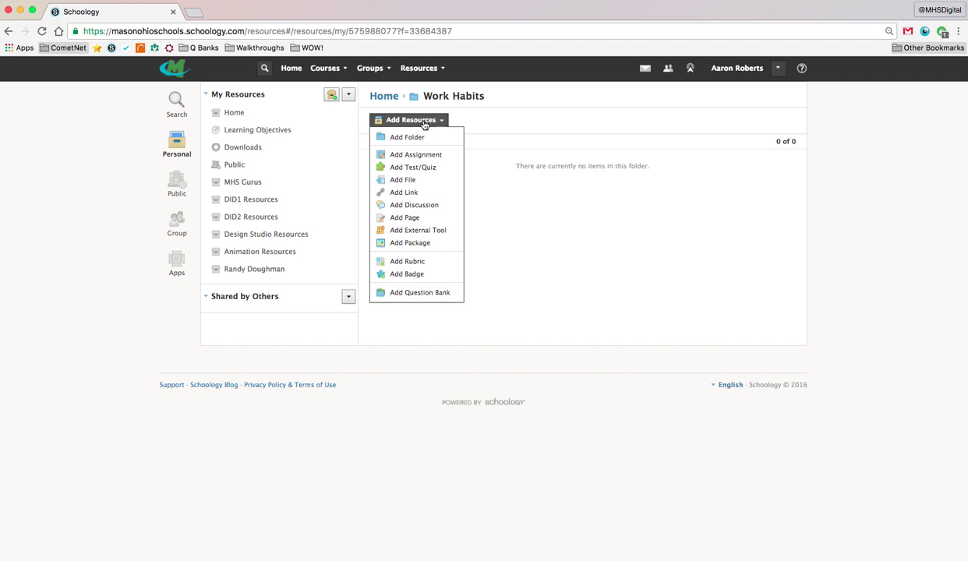
click(410, 160)
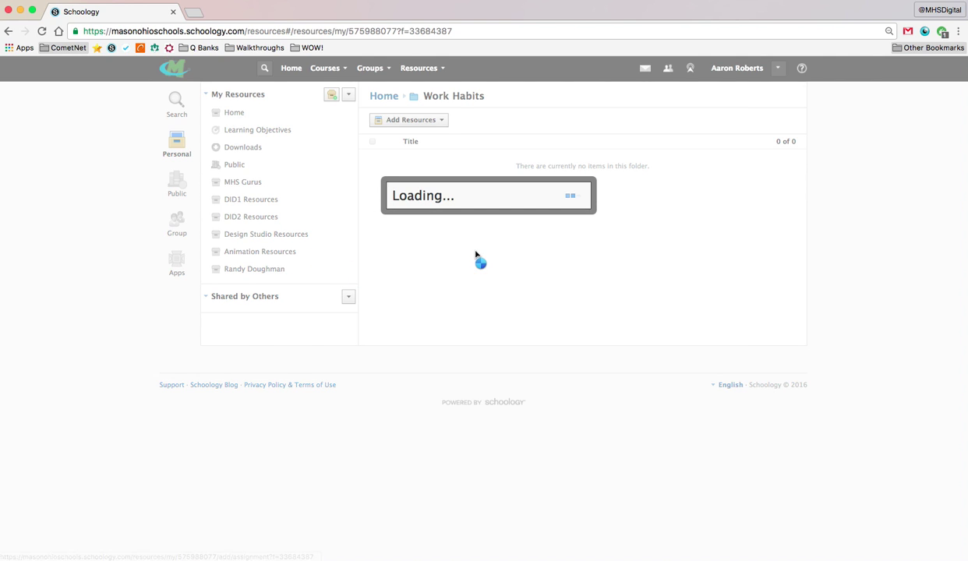
click(346, 148)
text(Work Habits W)
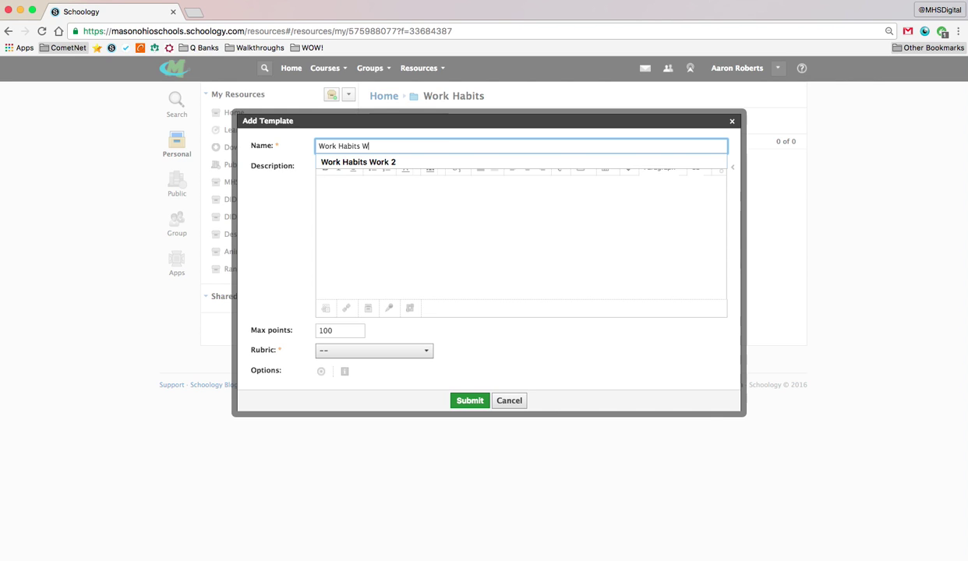
text(eek 1)
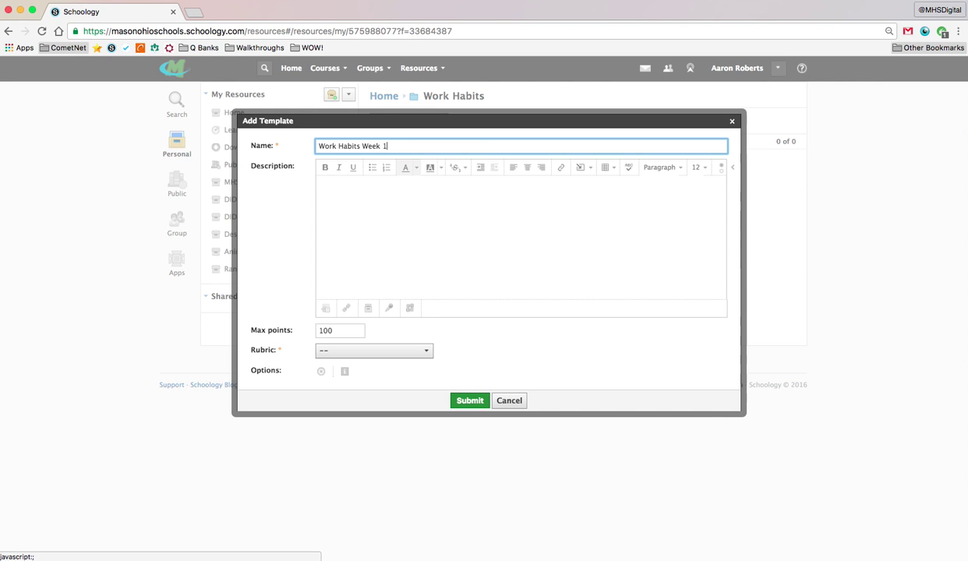
Enter the assignment description "Description what I'm looking for when making a work habits grade.".
click(392, 201)
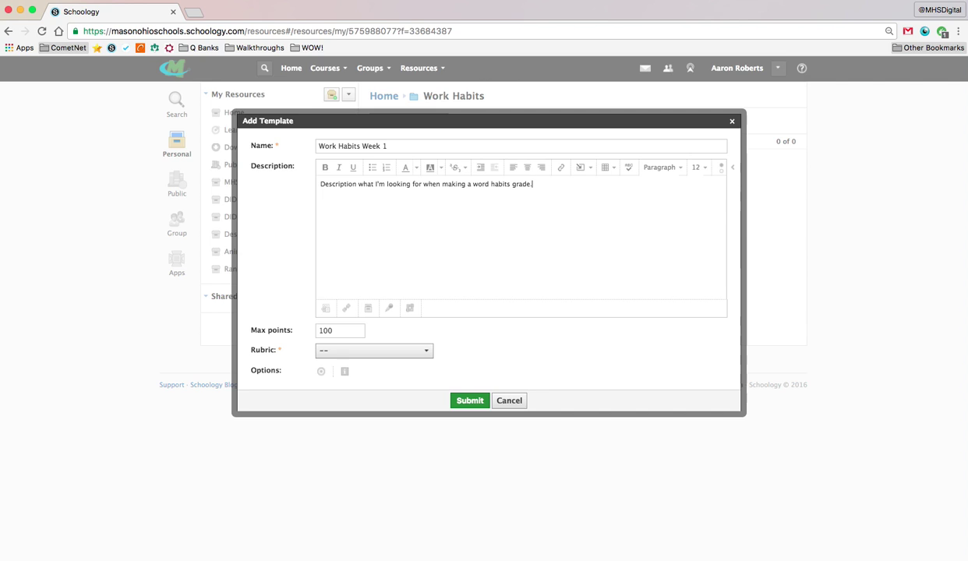
key(BackSpace)
text(k)
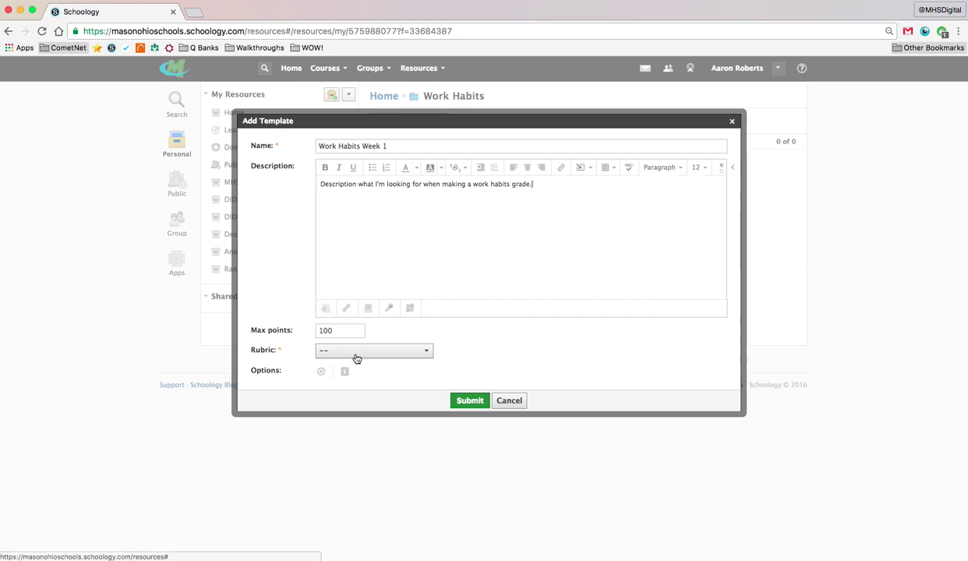
Start a new rubric for the assignment and browse the school's custom learning objectives to 21st Century Skills | P21.org, Life and Career Skills.
click(388, 351)
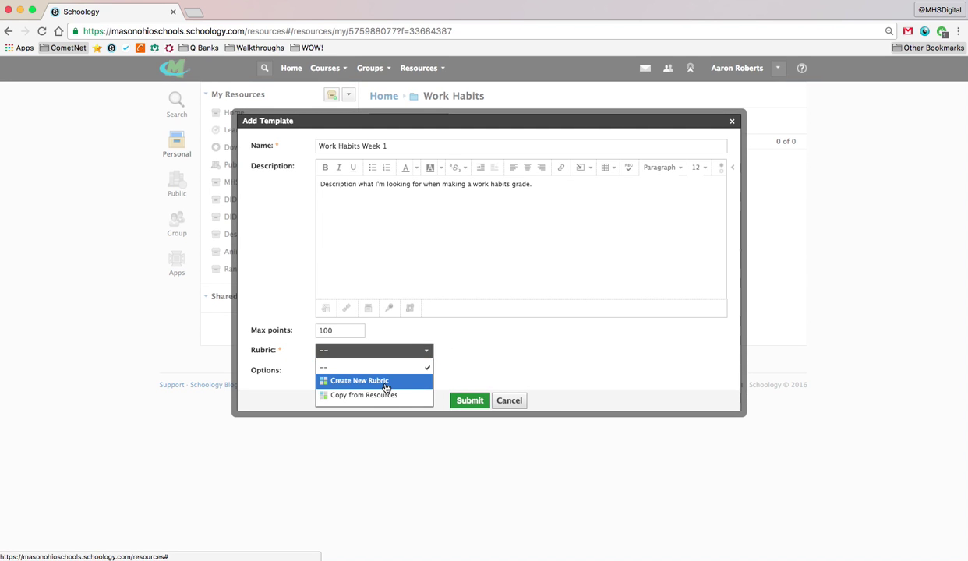
click(386, 382)
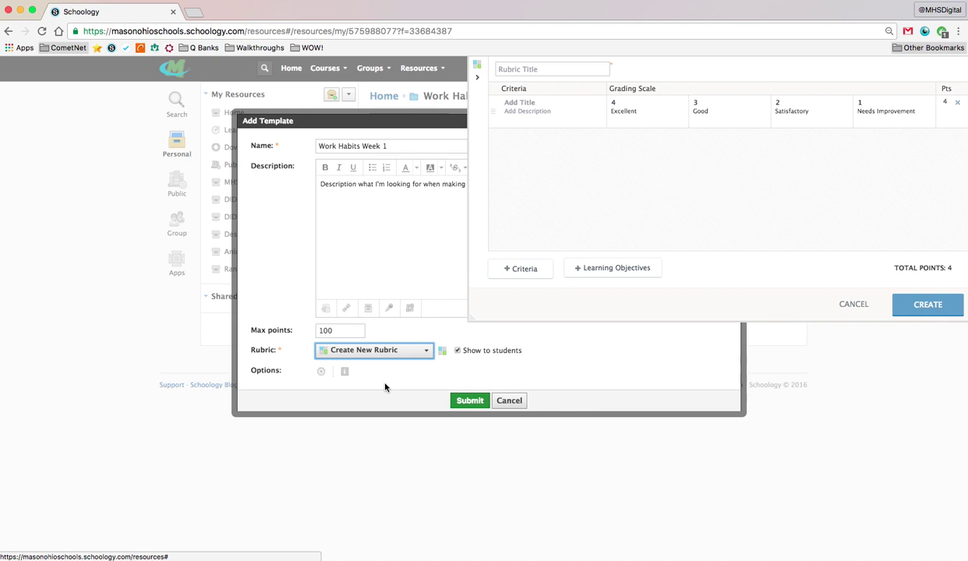
click(618, 270)
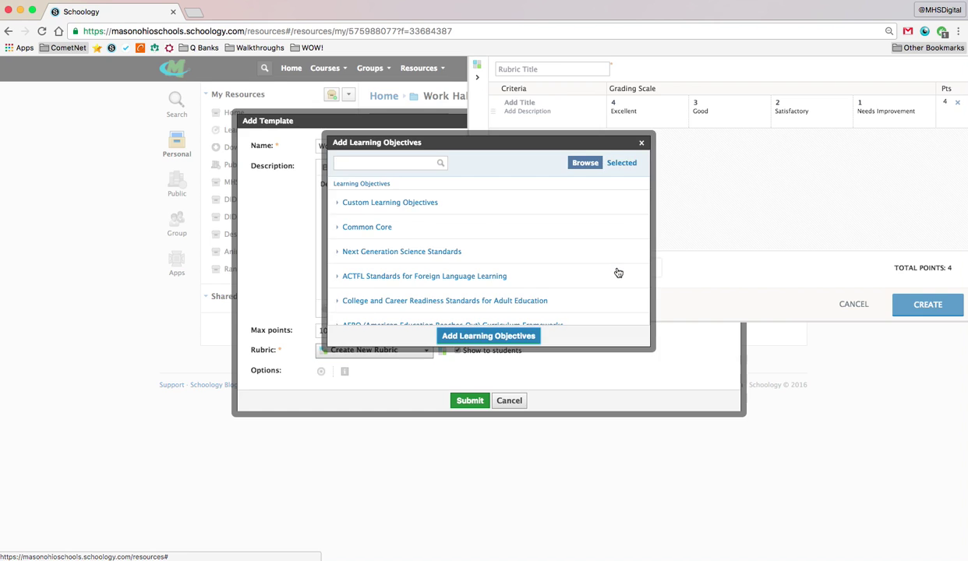
click(373, 203)
click(347, 252)
scroll(465, 254, down, 1)
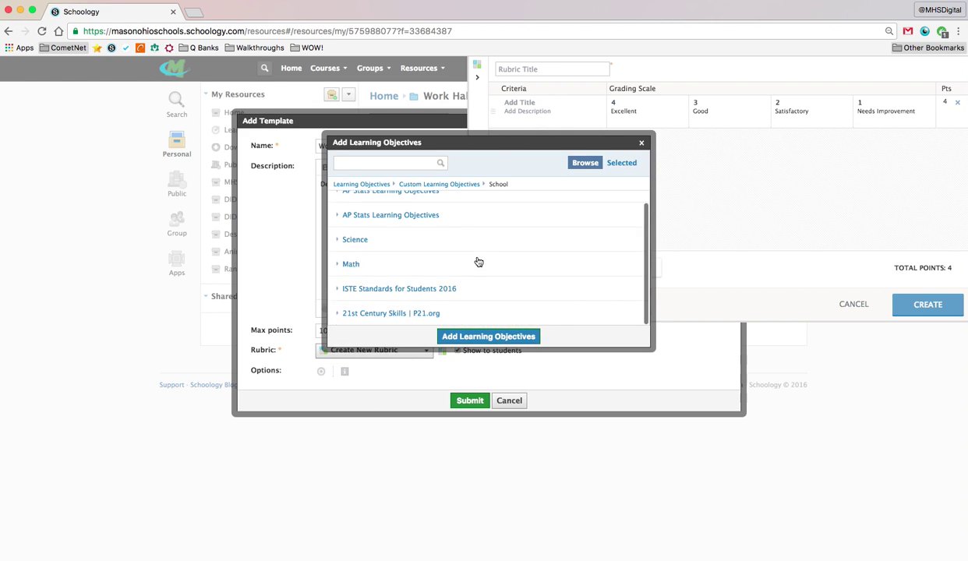
click(400, 316)
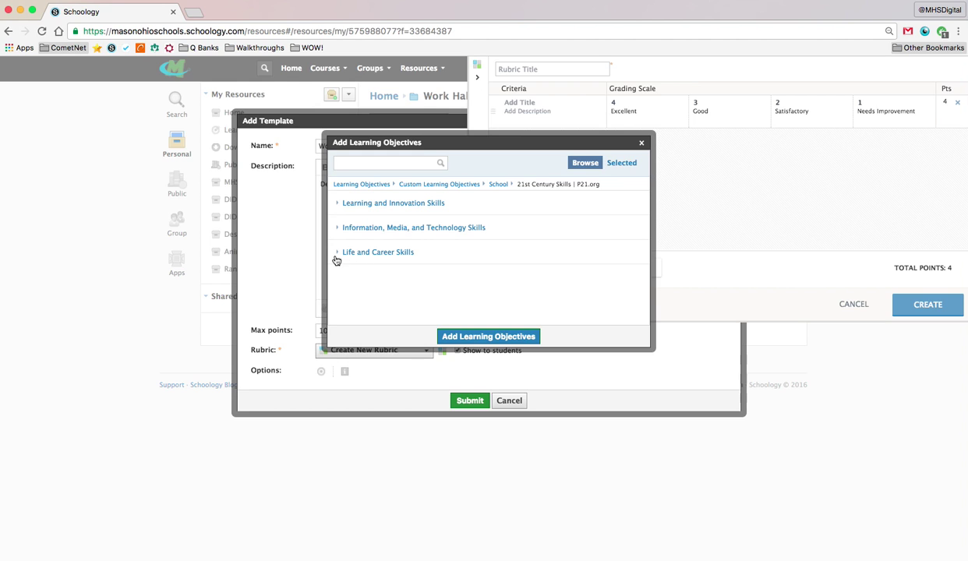
click(376, 251)
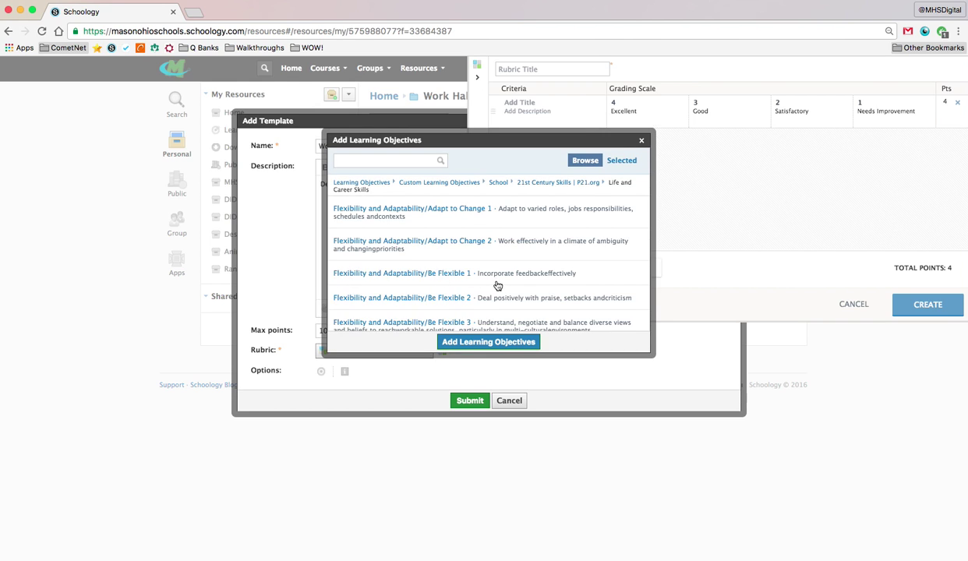
Add the "Productivity and Accountability/Produce Results" learning objective to the rubric as its criterion.
scroll(498, 285, down, 10)
scroll(497, 285, down, 8)
scroll(498, 286, down, 5)
scroll(456, 296, up, 1)
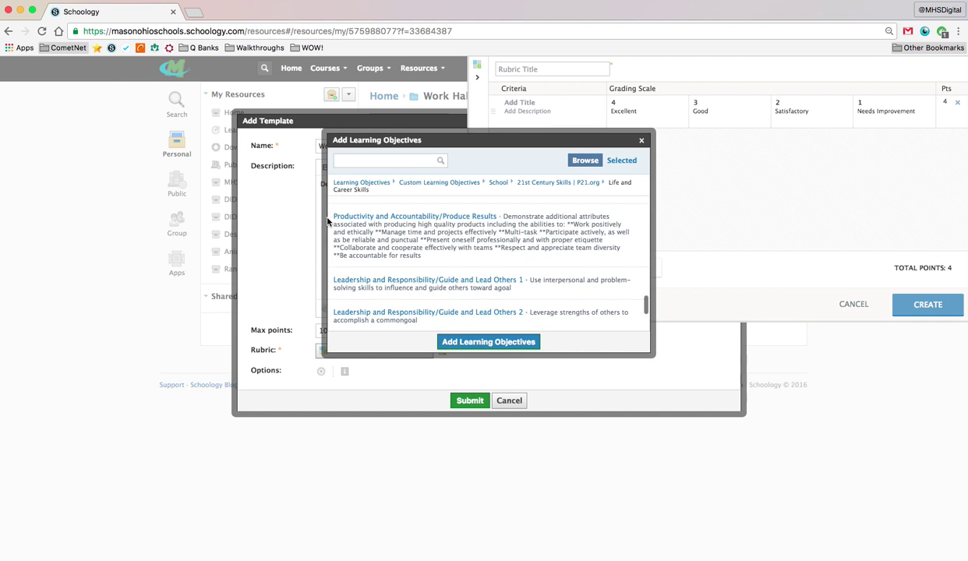
click(520, 245)
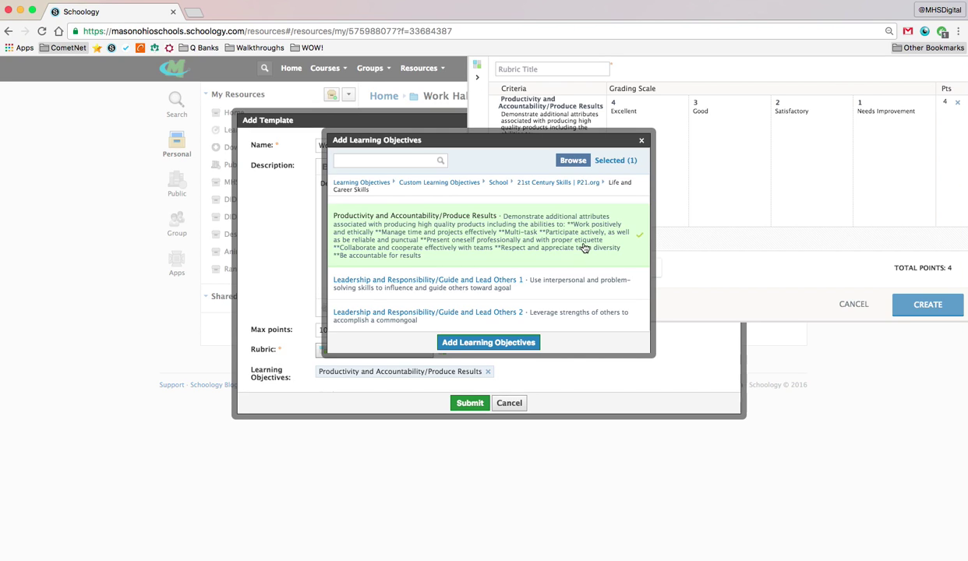
click(443, 340)
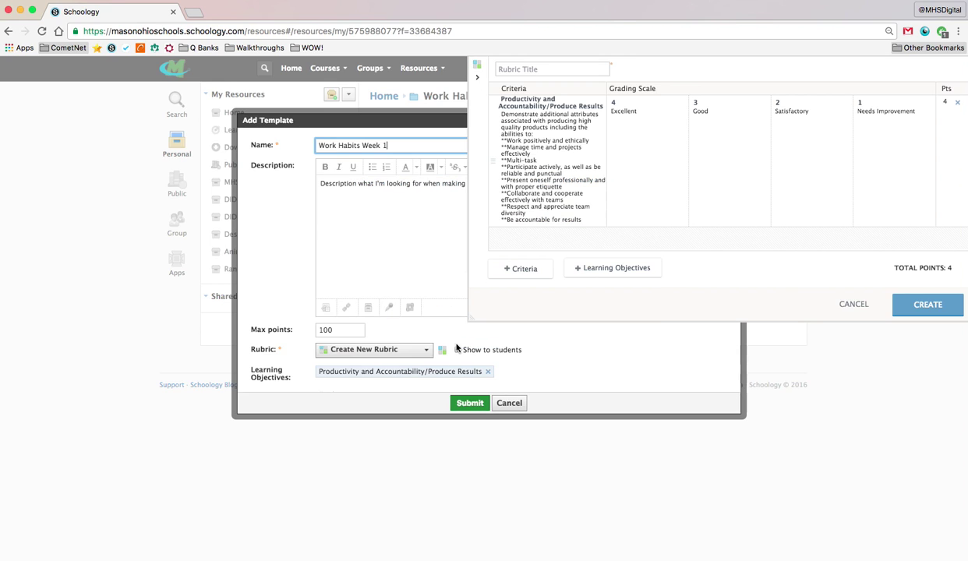
Reduce the rubric's grading scale to three levels by removing Good, with 5 for Excellent, 3 for Satisfactory and 1 for Needs Improvement.
click(626, 116)
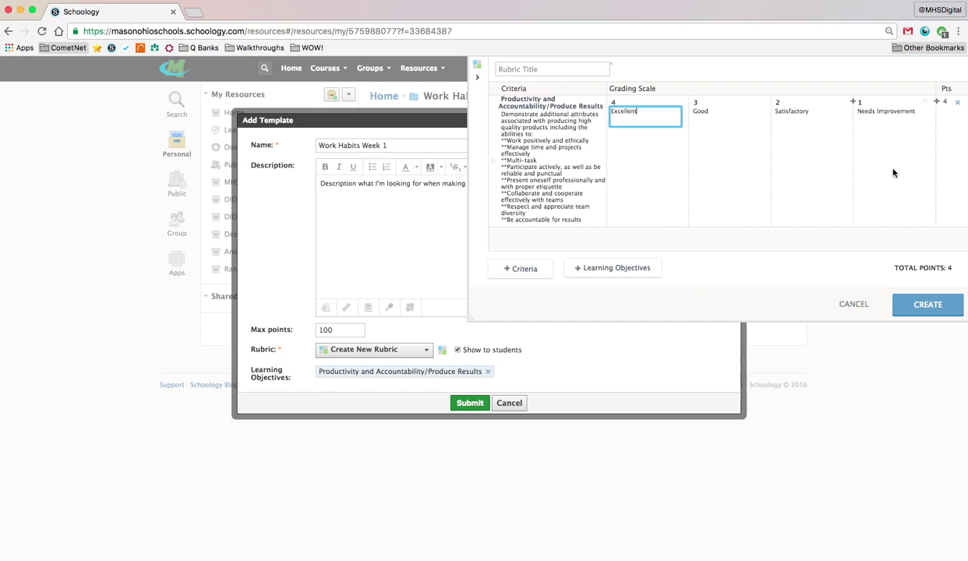
click(627, 101)
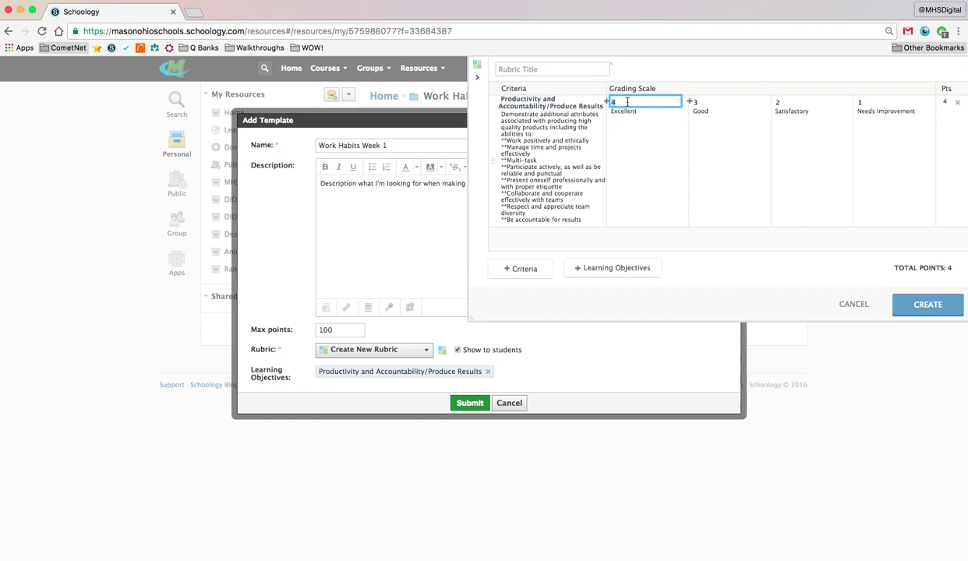
click(757, 102)
click(765, 103)
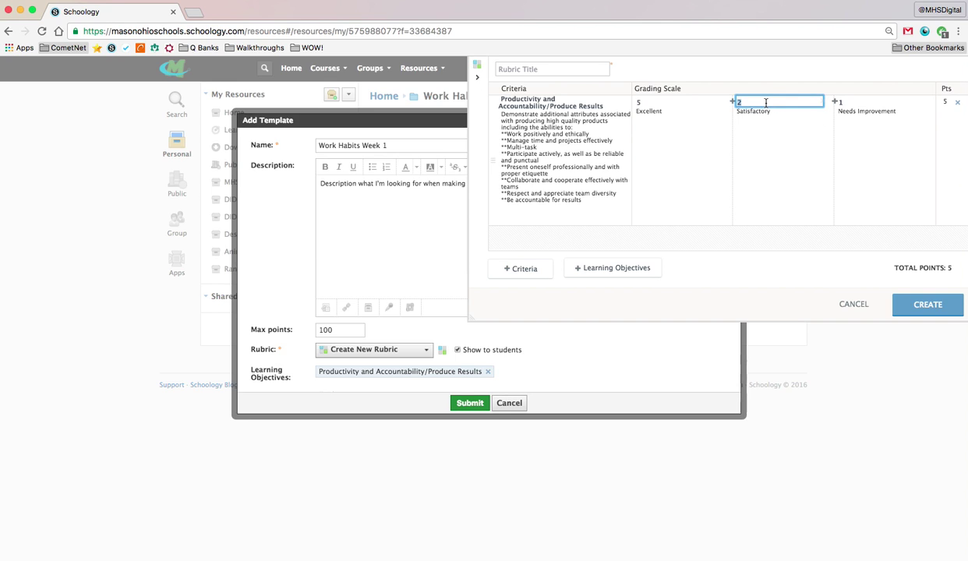
text(3)
click(856, 102)
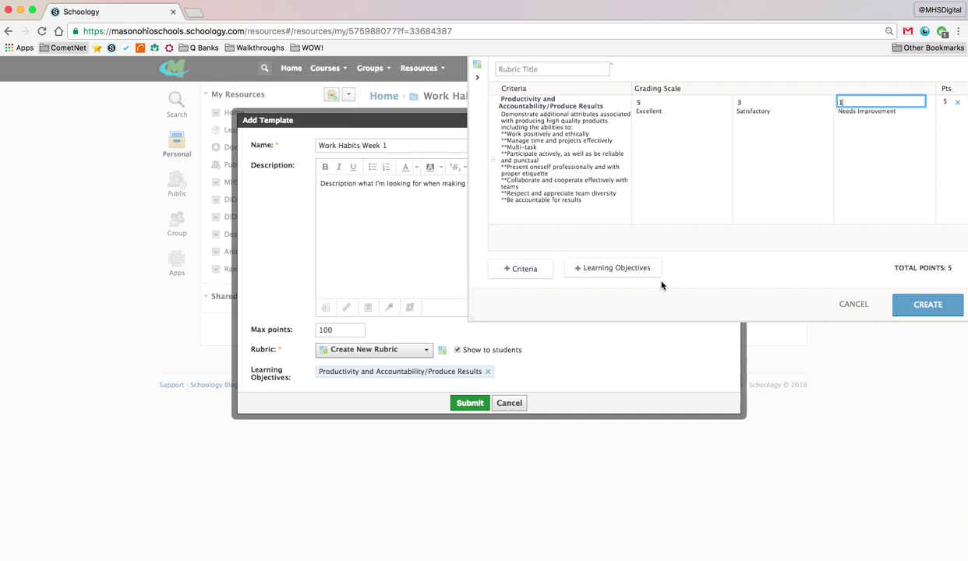
Create the rubric with the title "Work Habits Rubric" and submit the assignment template.
click(928, 305)
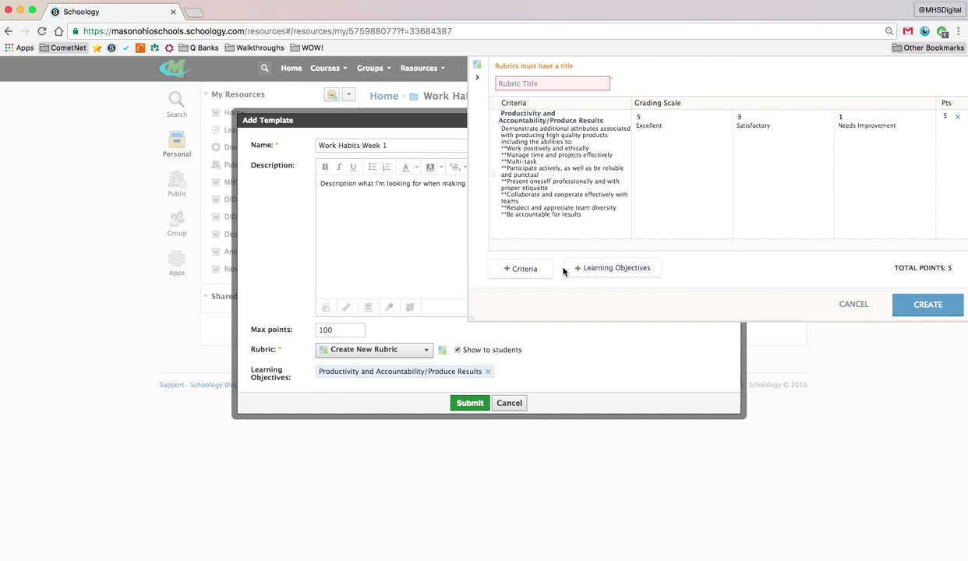
click(520, 83)
text(W)
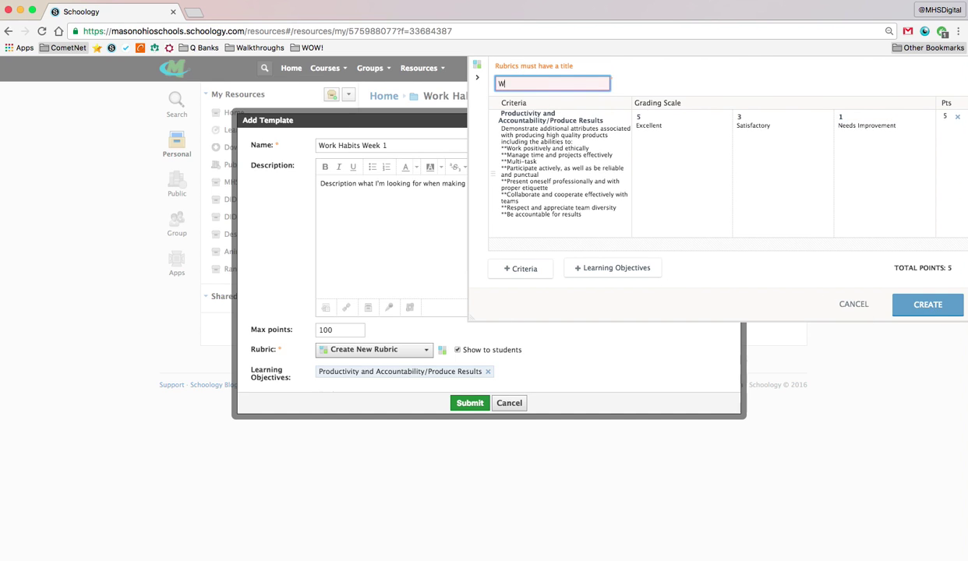
text(ork Habits Rubric)
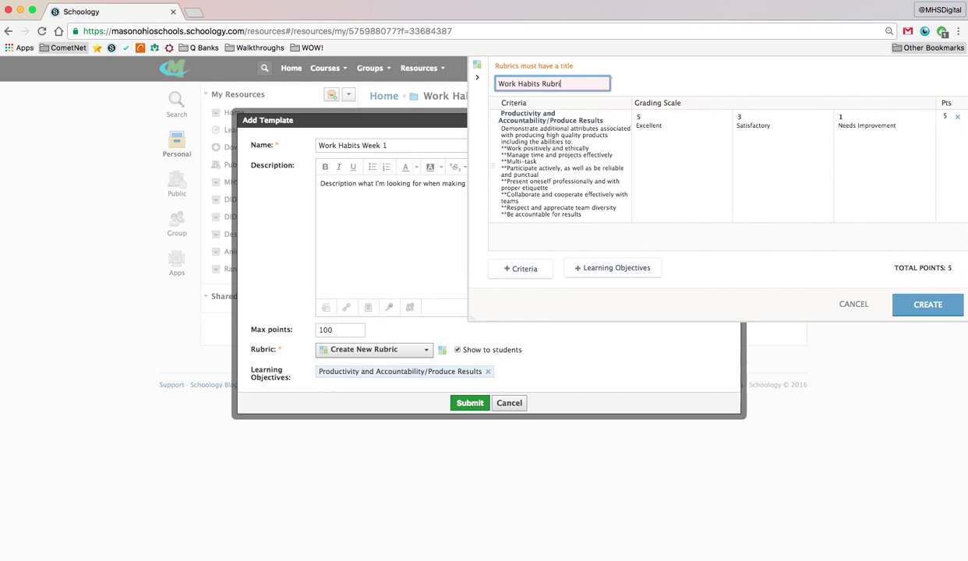
click(905, 309)
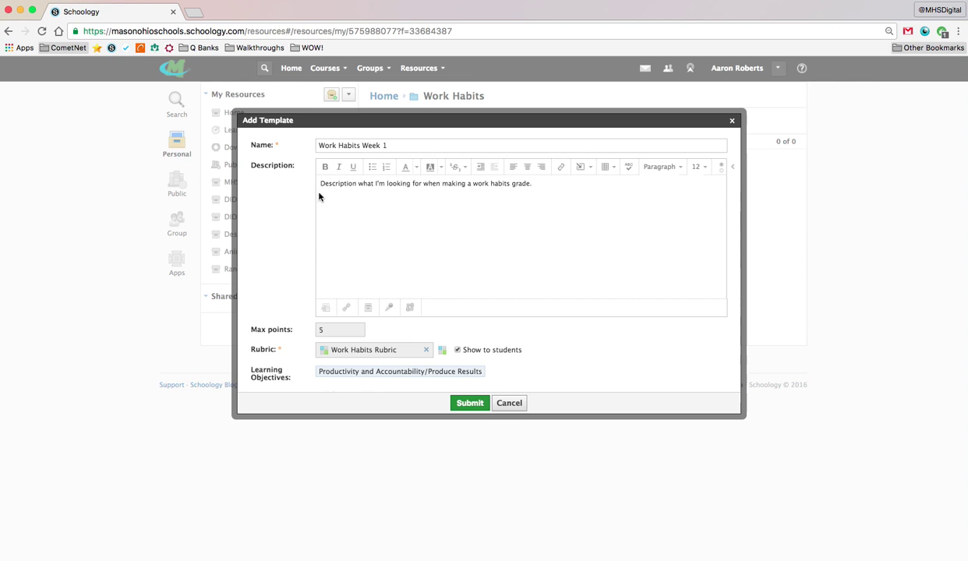
click(457, 403)
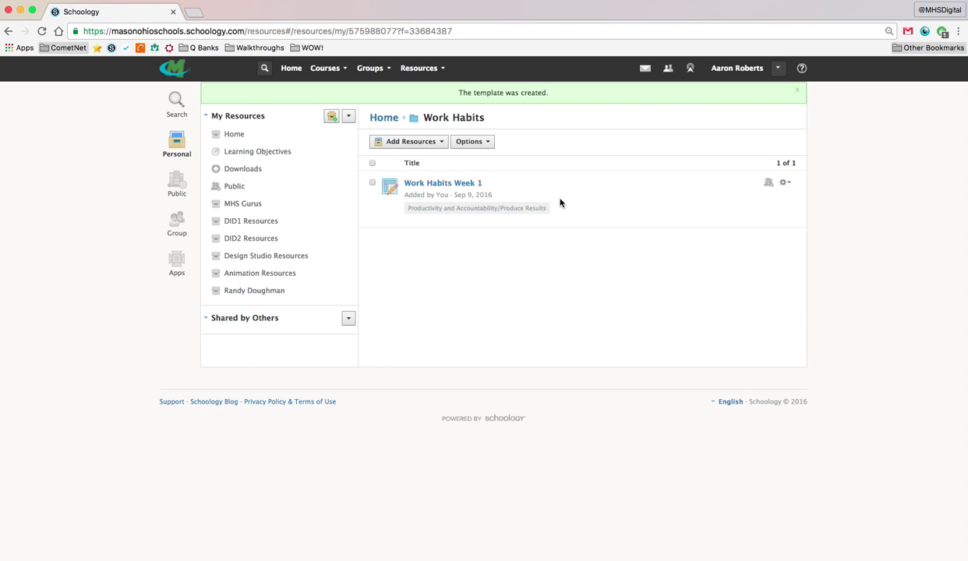
Copy the Work Habits Week 1 assignment into the Work Habits folder of the Home collection.
click(785, 184)
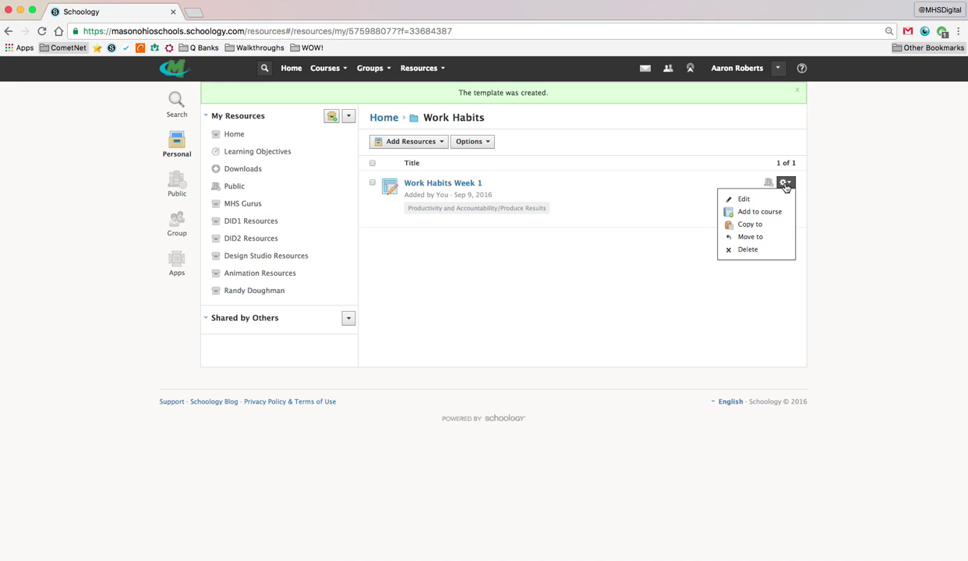
click(752, 225)
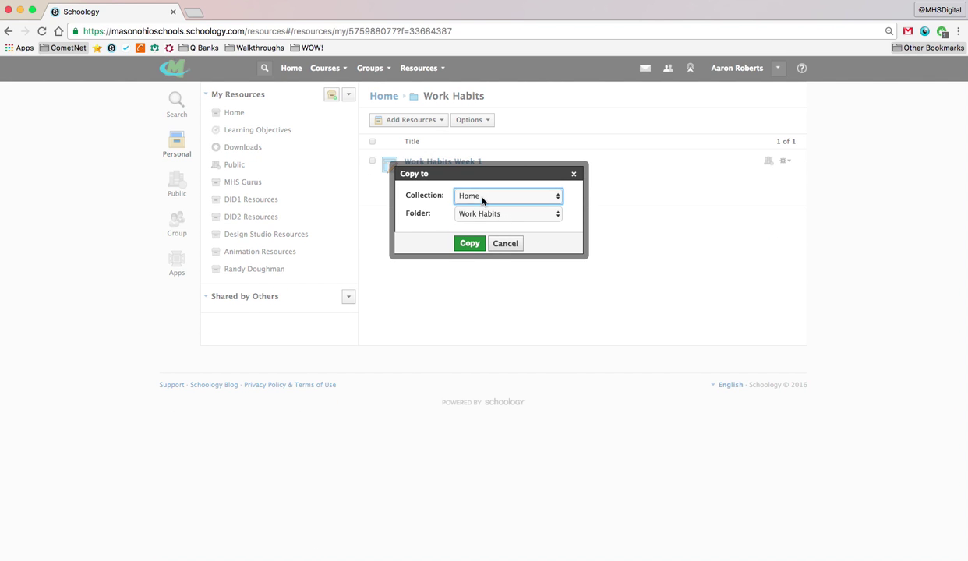
click(470, 244)
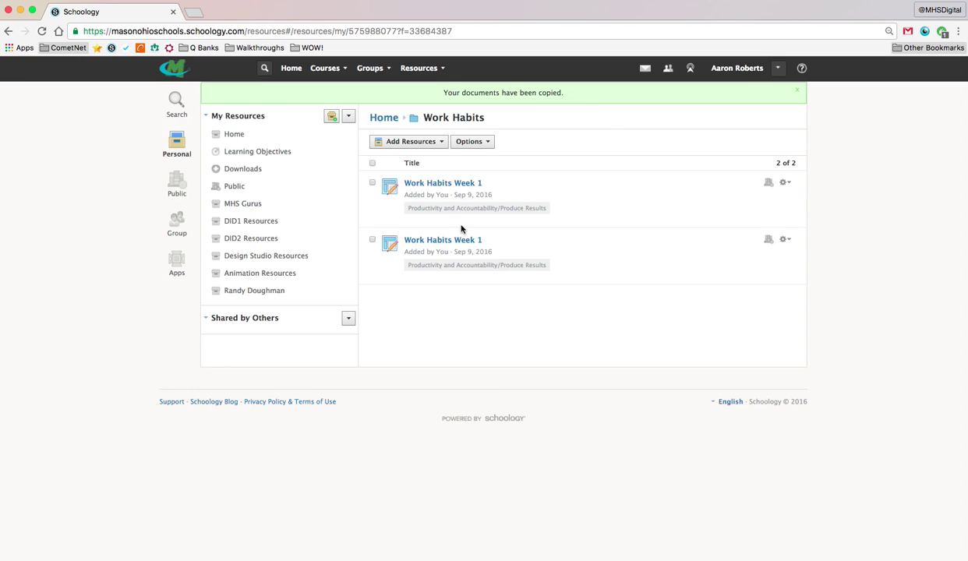
Rename the copied assignment as "Work Habits Week 2" and save it.
click(784, 240)
click(736, 255)
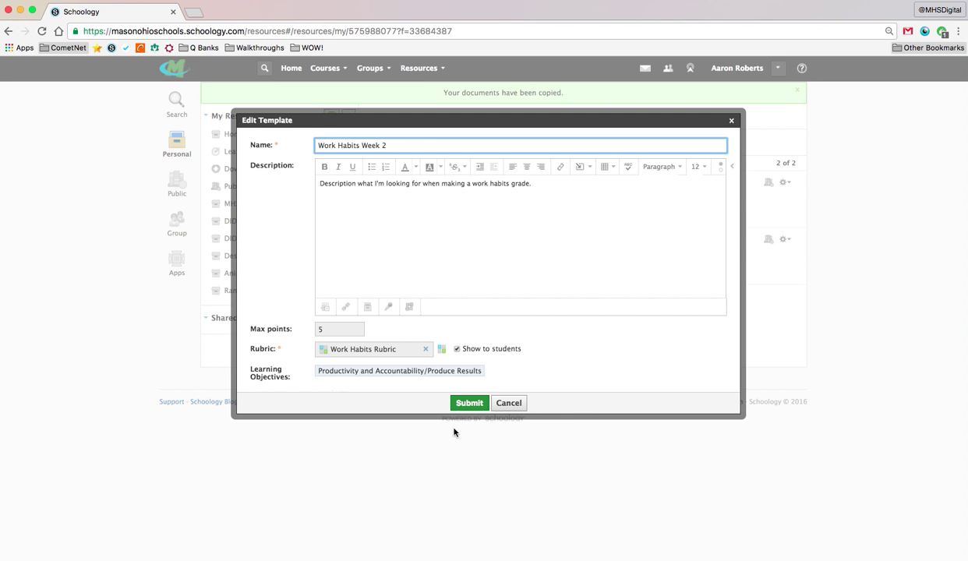
click(471, 403)
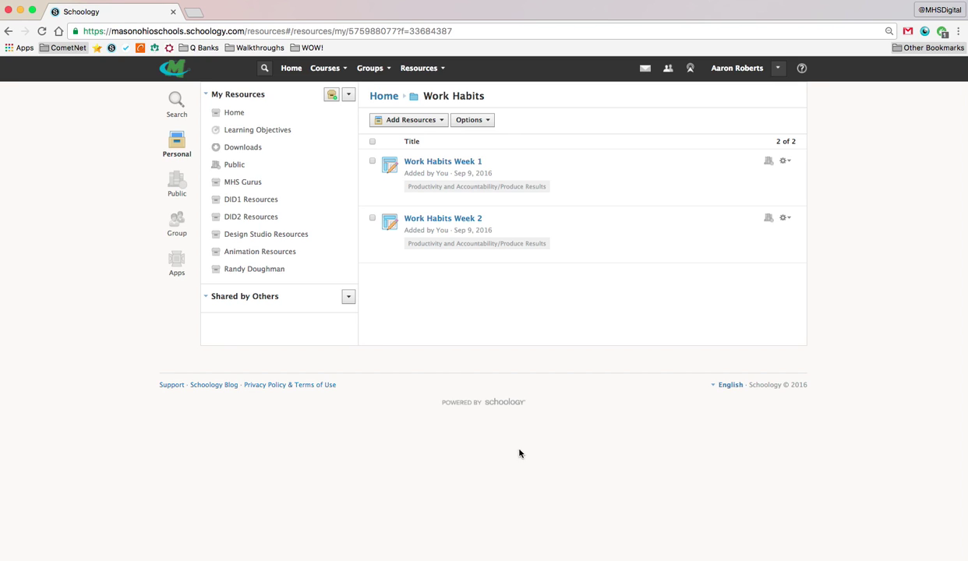
Select the Work Habits folder in the Home collection for import into the course "Demos: Schoology Tips and Tricks: Section 1".
click(390, 99)
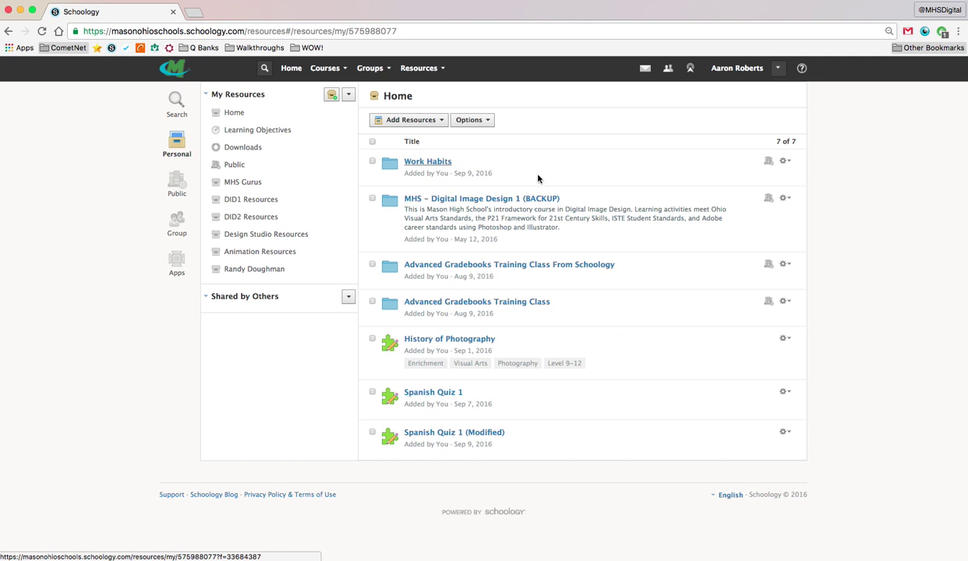
click(372, 162)
click(381, 121)
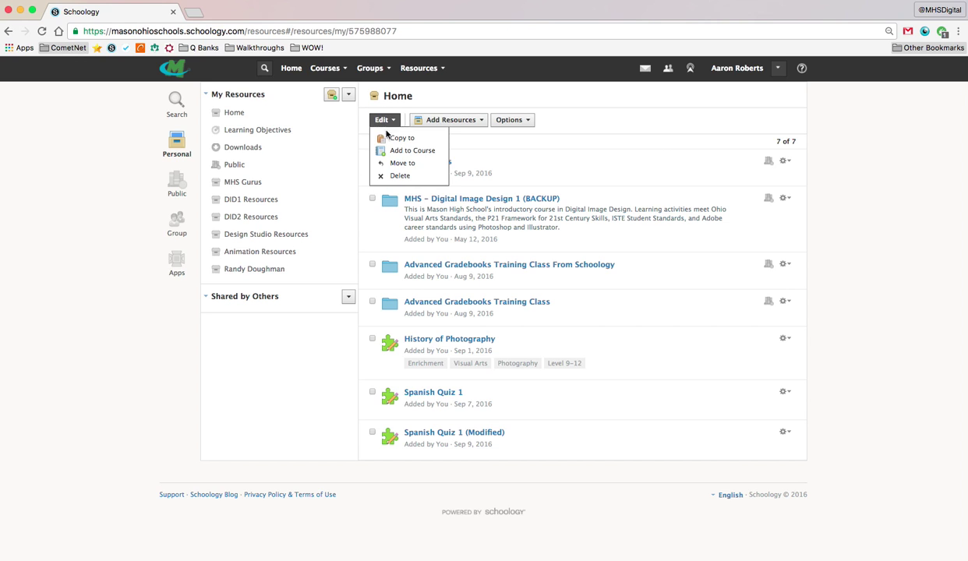
click(390, 151)
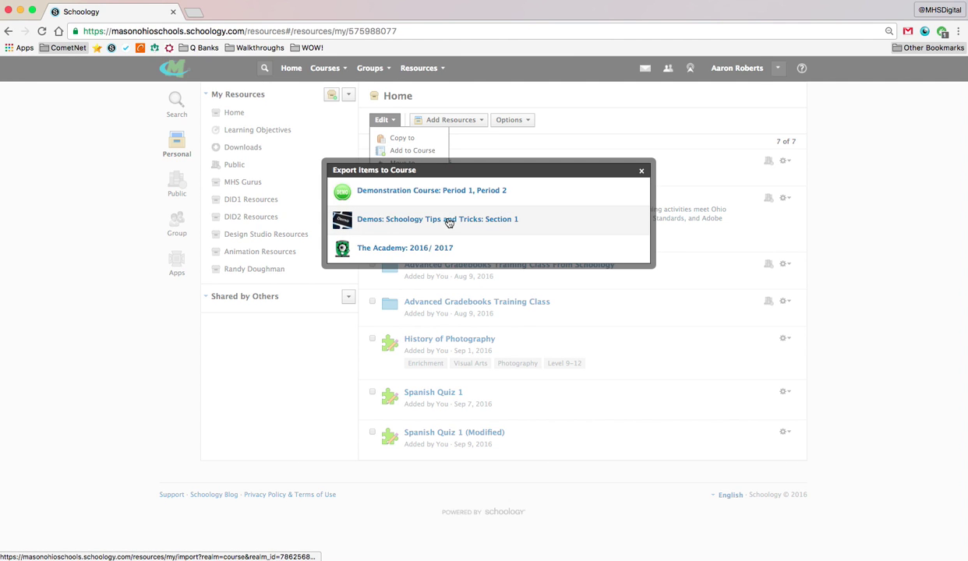
click(421, 219)
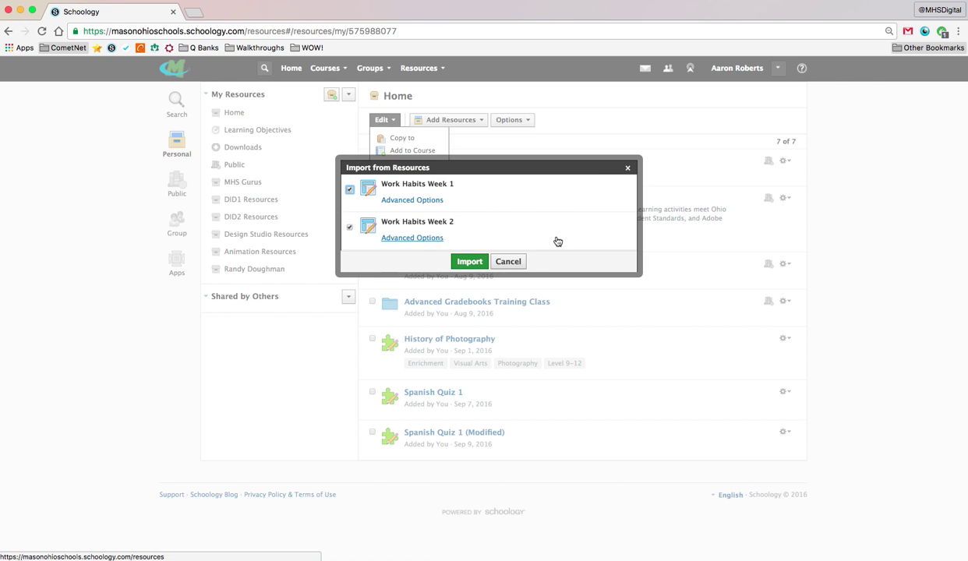
Set the due date of Work Habits Week 1 to 9/09/16 at 11:59PM in its advanced import options.
click(415, 201)
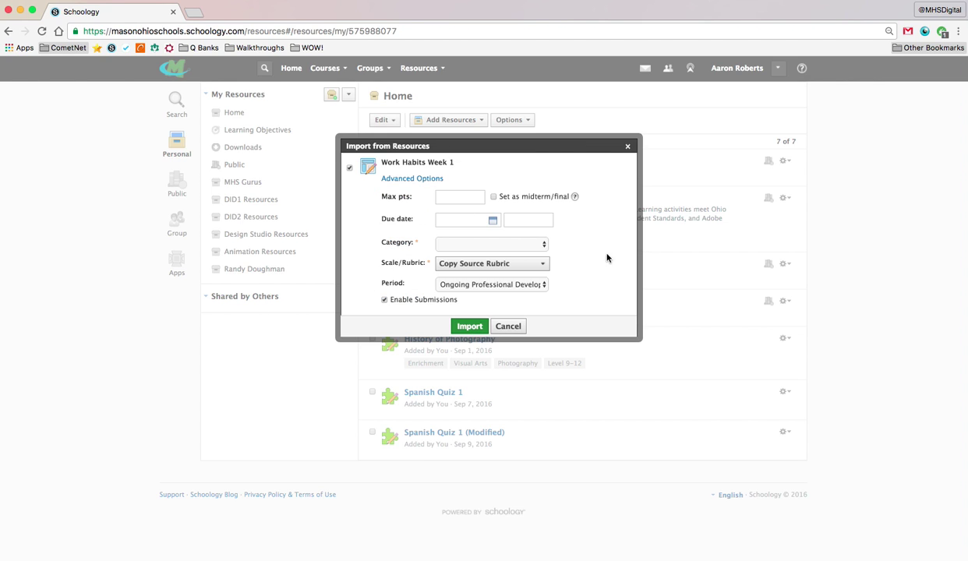
click(470, 220)
click(552, 279)
Set the due date of Work Habits Week 2 to 9/16/16 at 11:59PM in its advanced import options.
scroll(542, 259, down, 5)
click(434, 287)
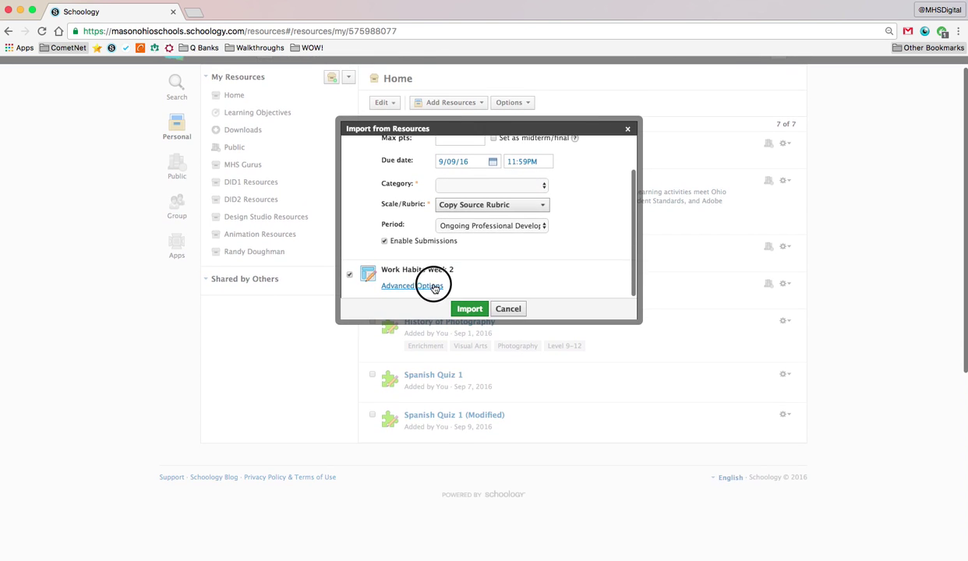
scroll(538, 287, down, 3)
click(492, 241)
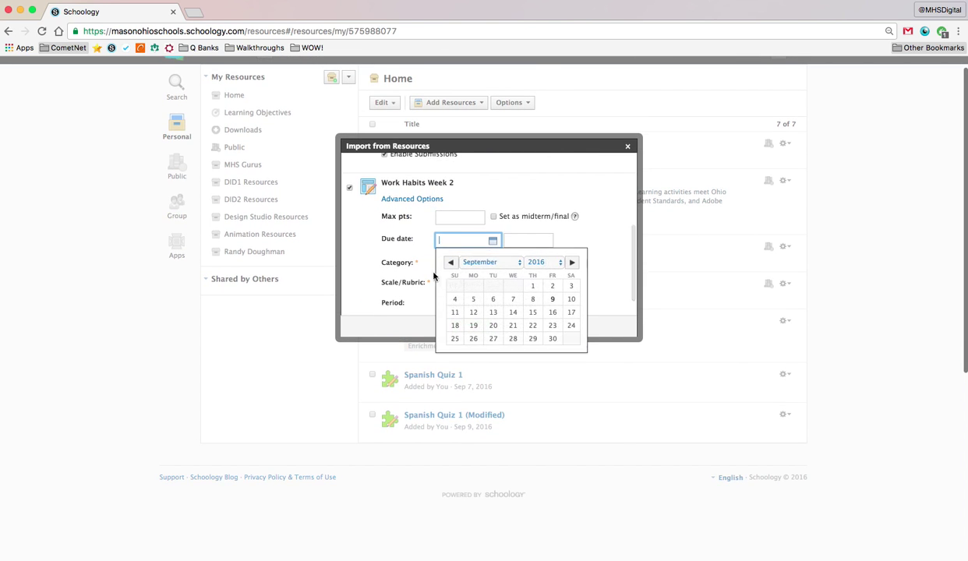
click(552, 313)
Assign the Work Habits category to both Work Habits Week 1 and Work Habits Week 2 in the import options.
scroll(589, 256, up, 1)
scroll(586, 259, up, 4)
click(538, 222)
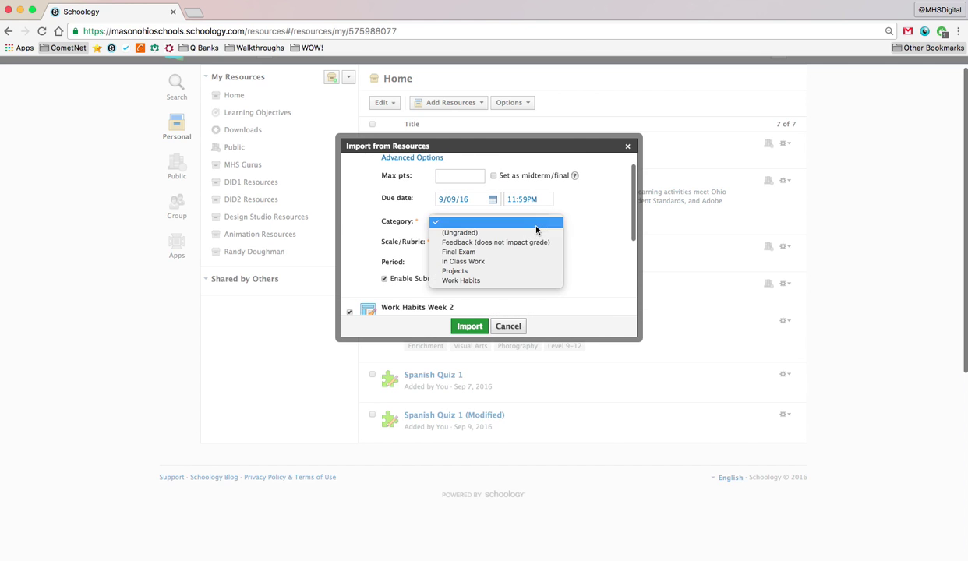
click(485, 281)
scroll(585, 272, down, 4)
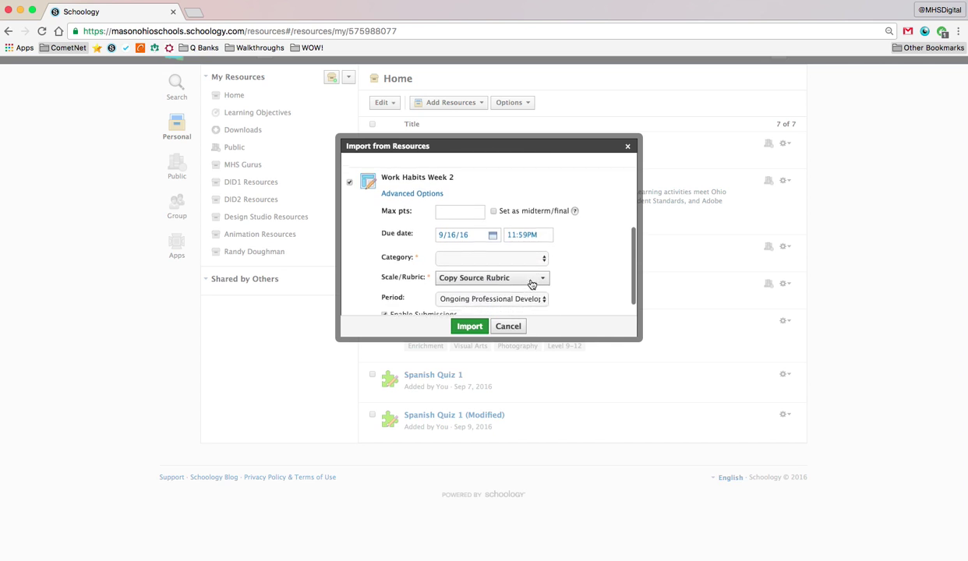
scroll(535, 284, down, 1)
click(499, 236)
click(482, 297)
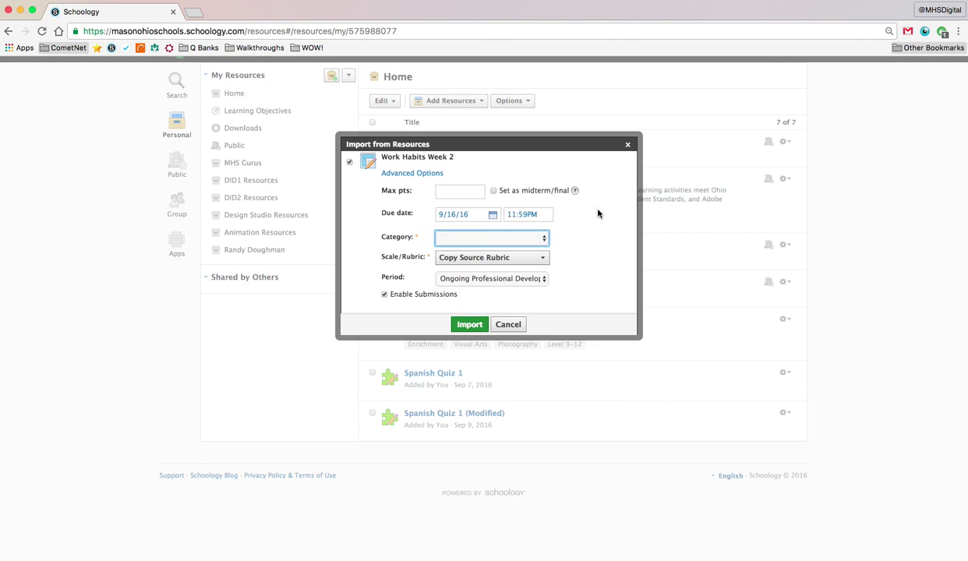
Disable submissions for both Work Habits assignments, import them into the course, and dismiss the course list.
scroll(585, 260, down, 1)
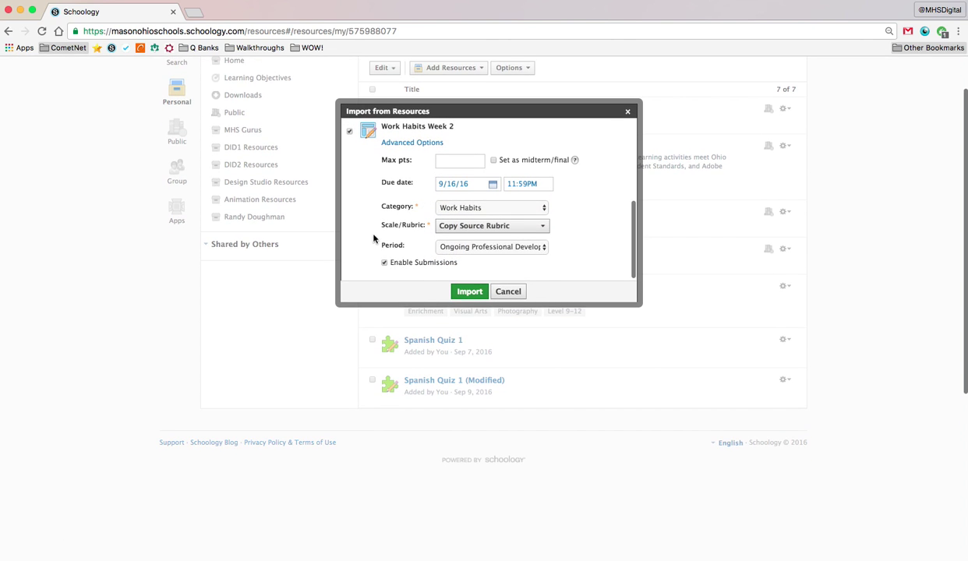
scroll(373, 237, up, 2)
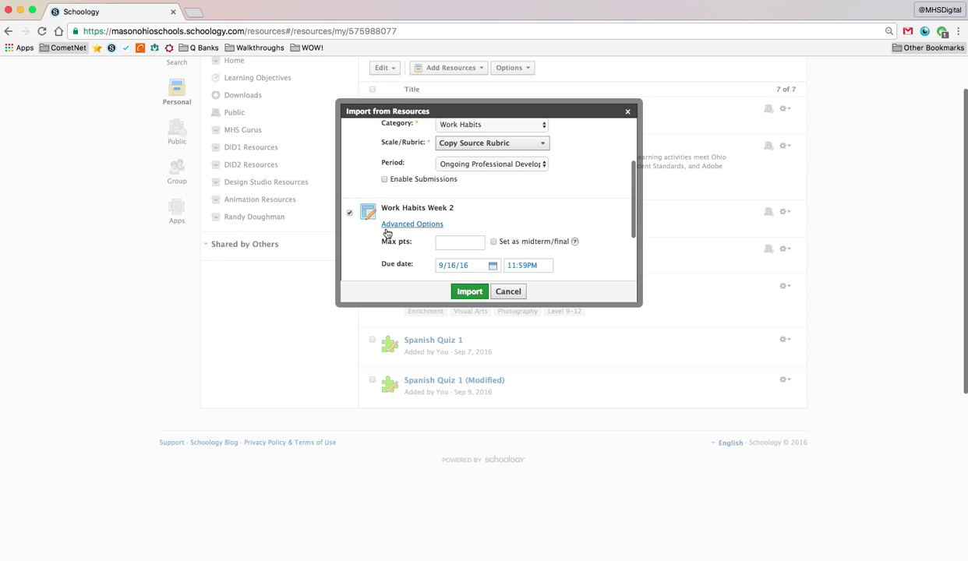
scroll(387, 233, down, 3)
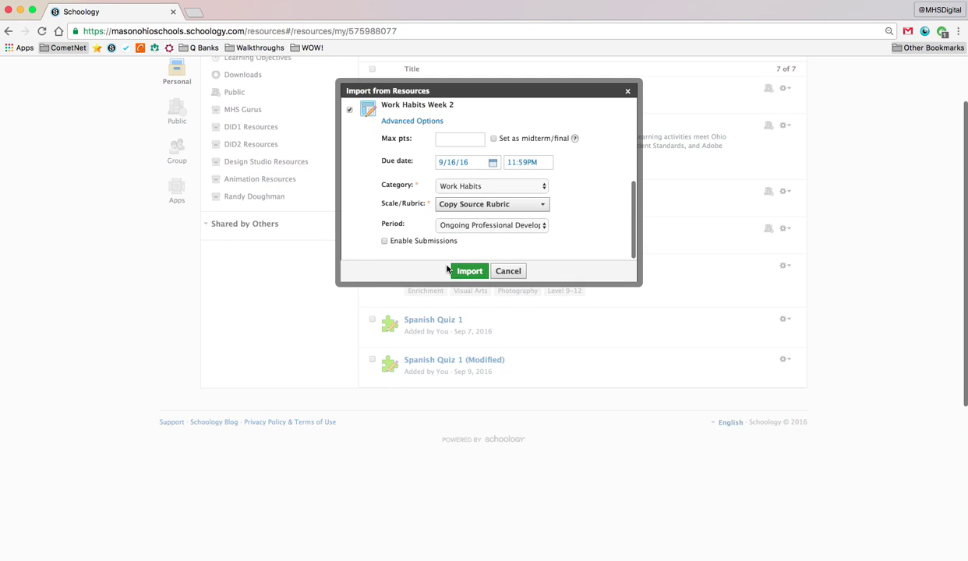
click(471, 272)
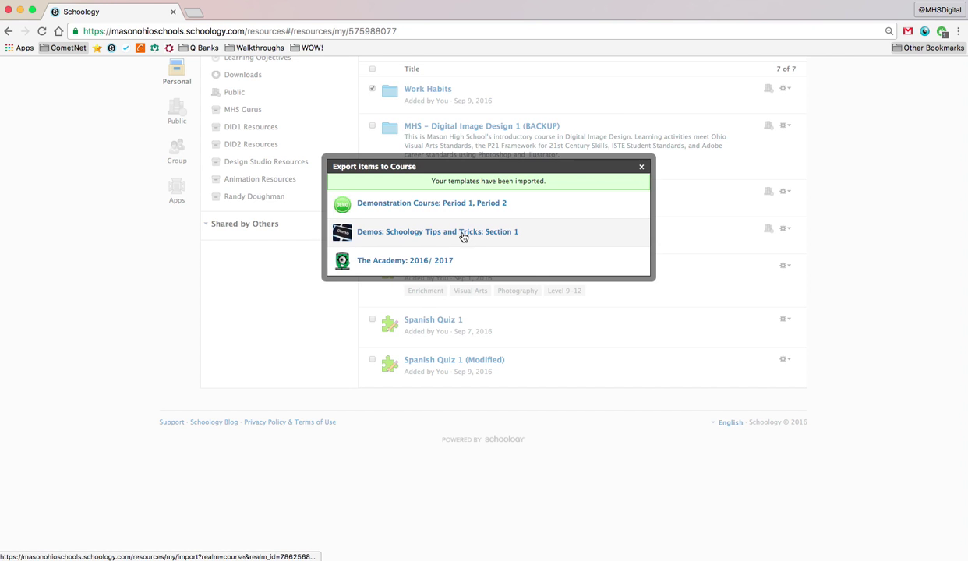
click(641, 168)
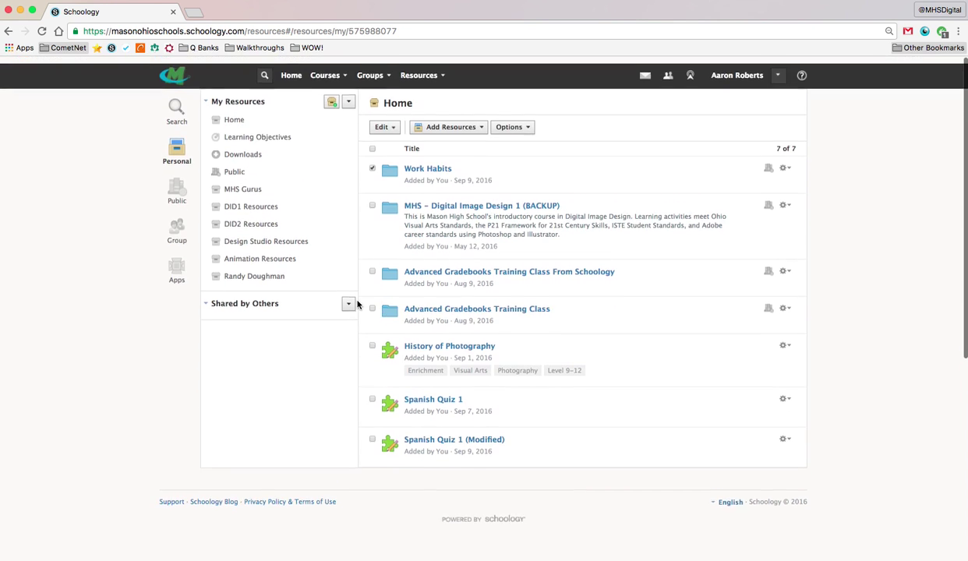
Open the course "Demos: Schoology Tips and Tricks: Section 1" and expand its Work Habits folder to check the imported assignments.
click(333, 72)
click(389, 124)
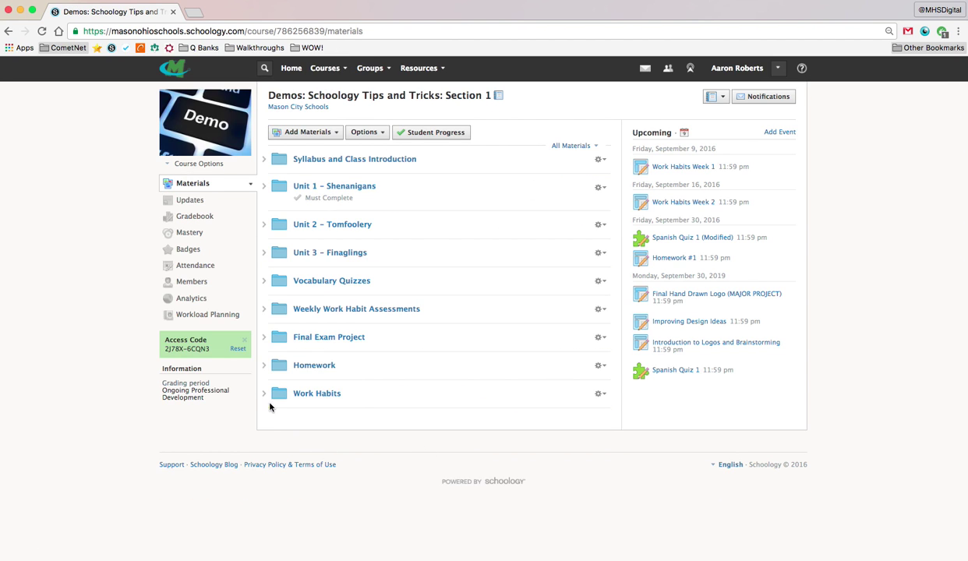
click(263, 396)
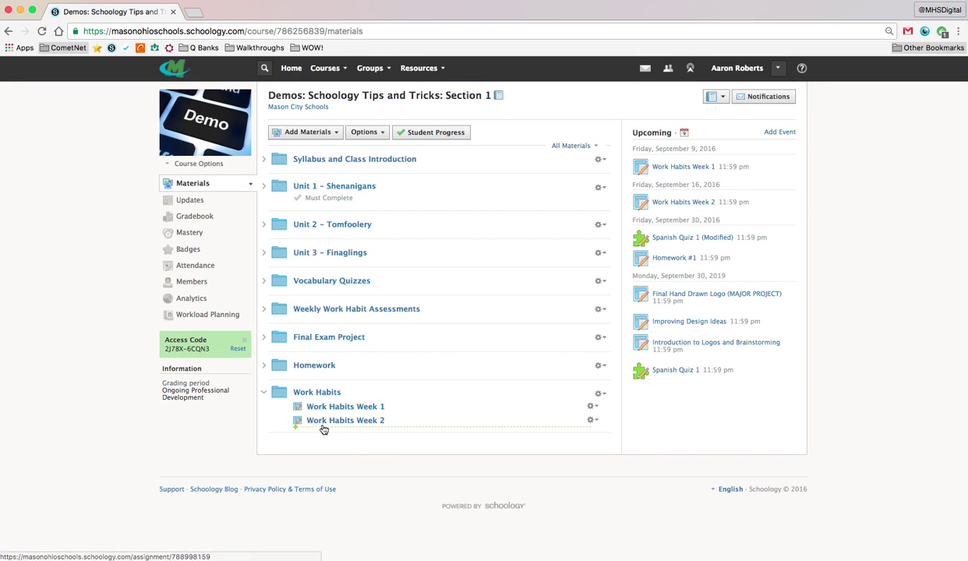
In the course gradebook, rate Sample MCS Student Excellent (5) on the Work Habits Week 1 rubric and save.
click(202, 219)
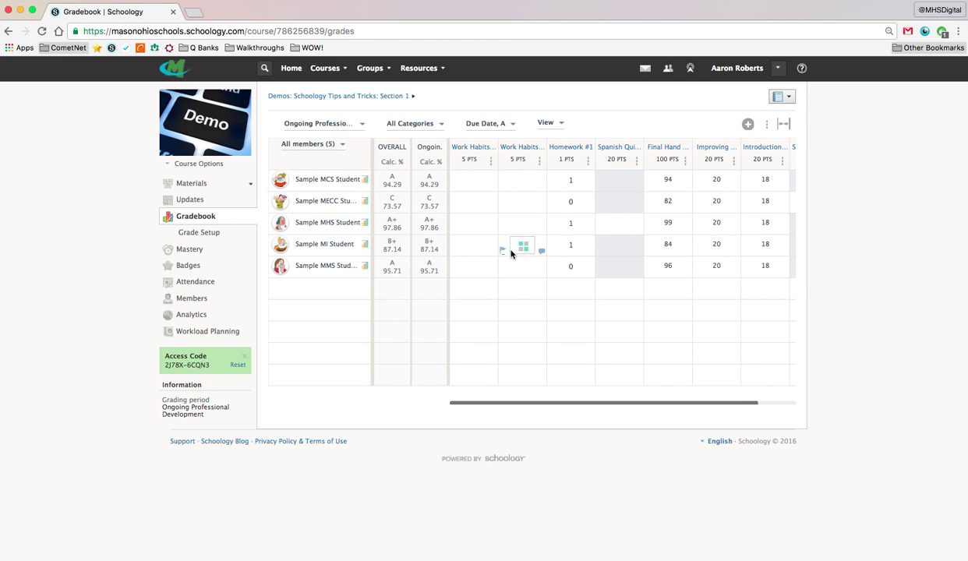
click(476, 184)
click(789, 139)
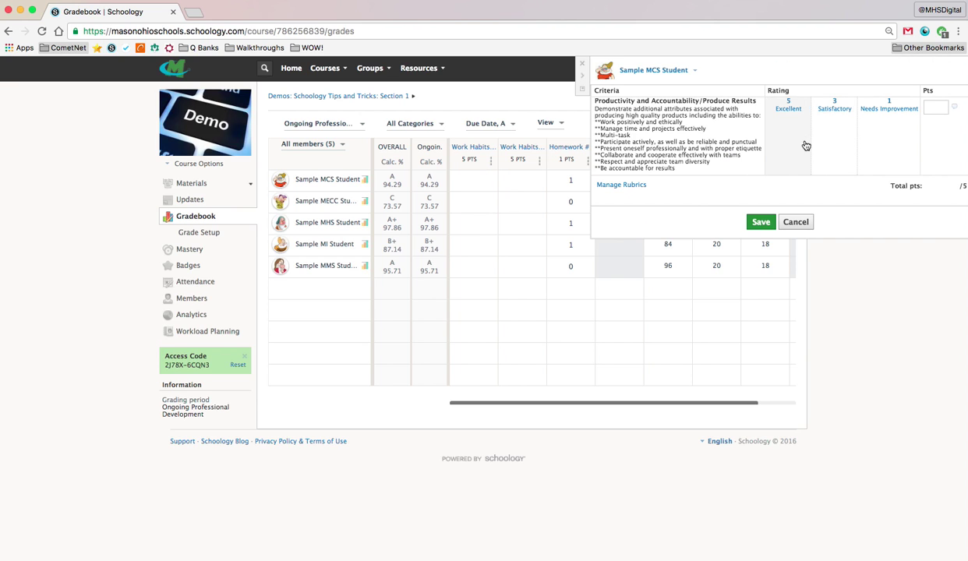
click(756, 222)
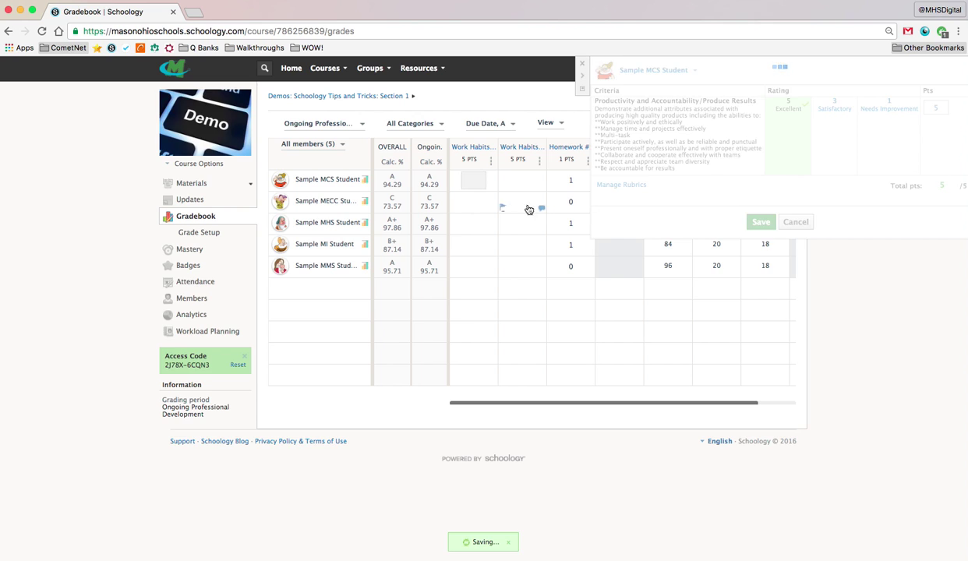
Rate Sample MECC Student Excellent (5) on the Work Habits Week 1 rubric and save the grade.
click(475, 204)
click(789, 141)
click(761, 222)
Rate Sample MHS Student Satisfactory (3) for Work Habits Week 1, check the course's rubrics in Grade Setup, and save the grade.
click(475, 226)
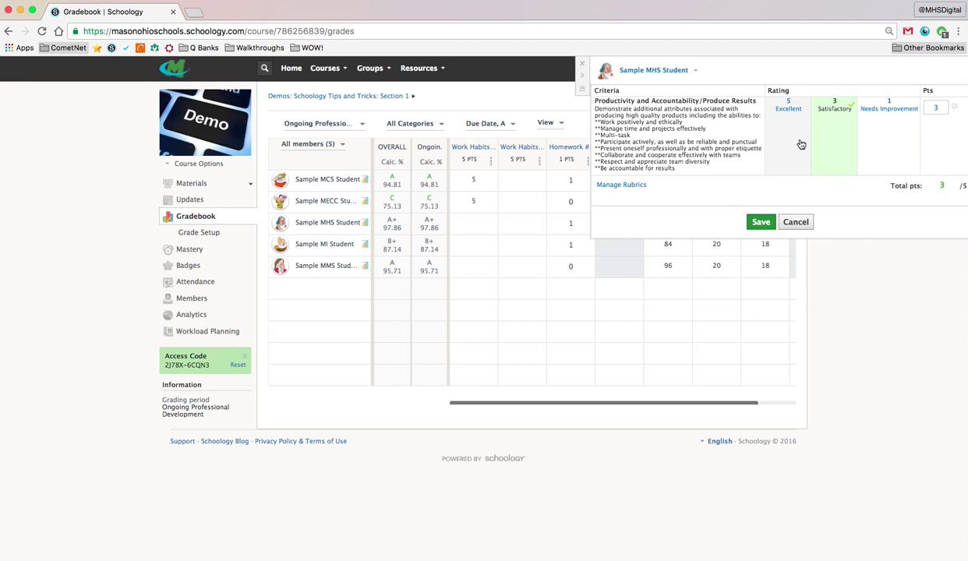
click(630, 188)
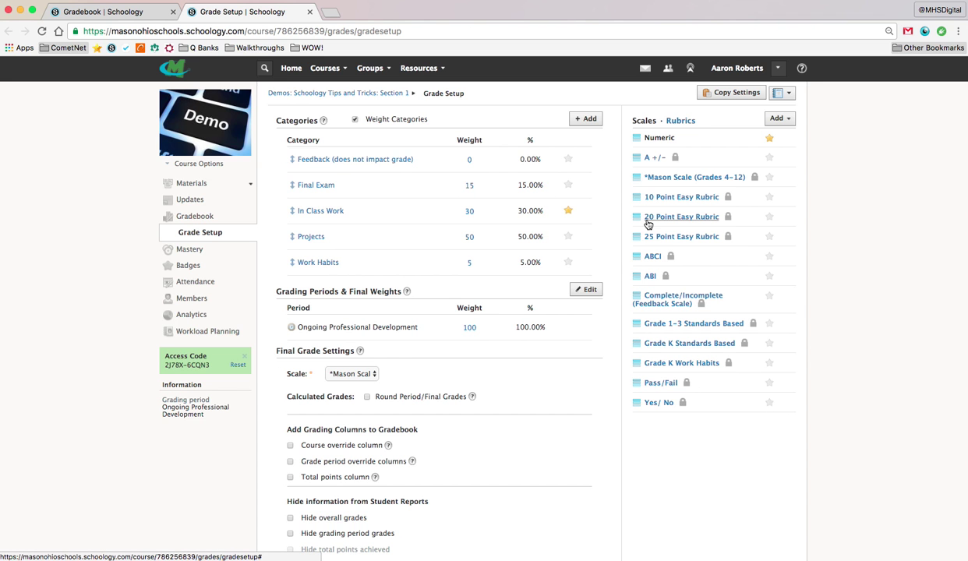
click(678, 122)
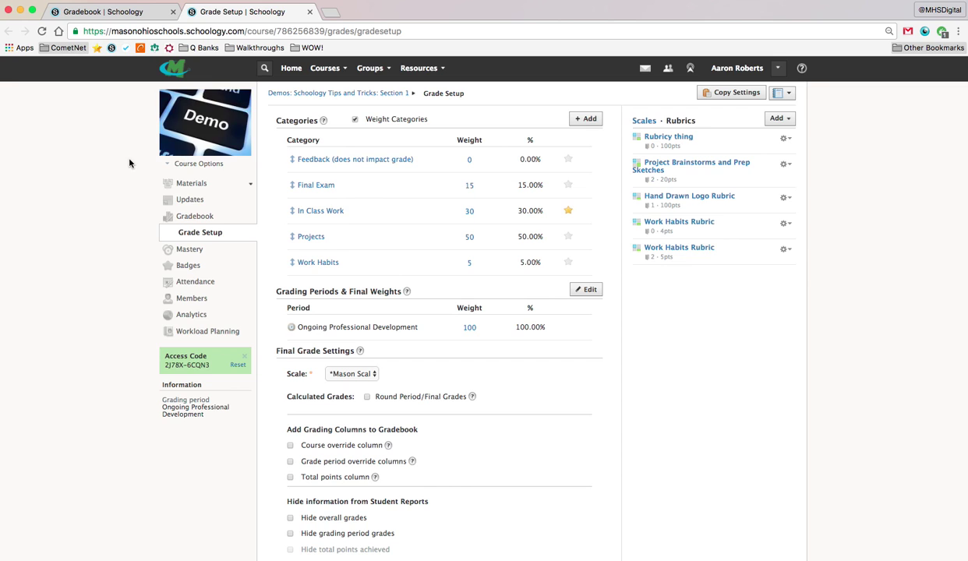
click(110, 15)
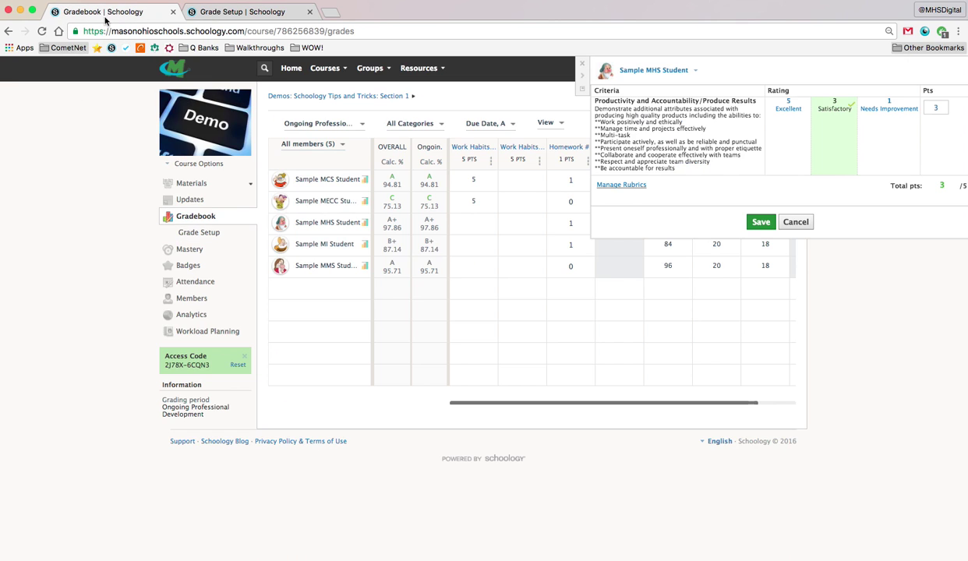
click(758, 222)
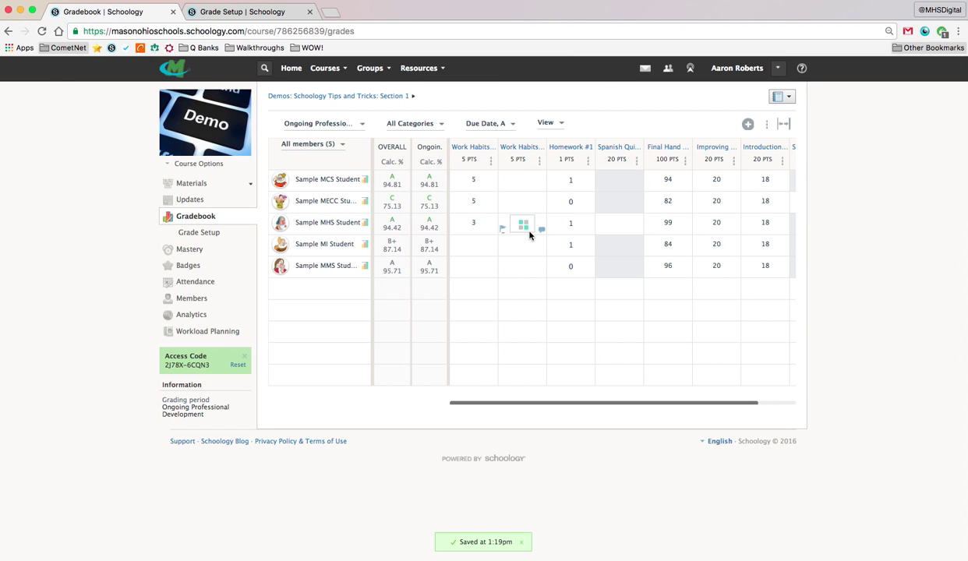